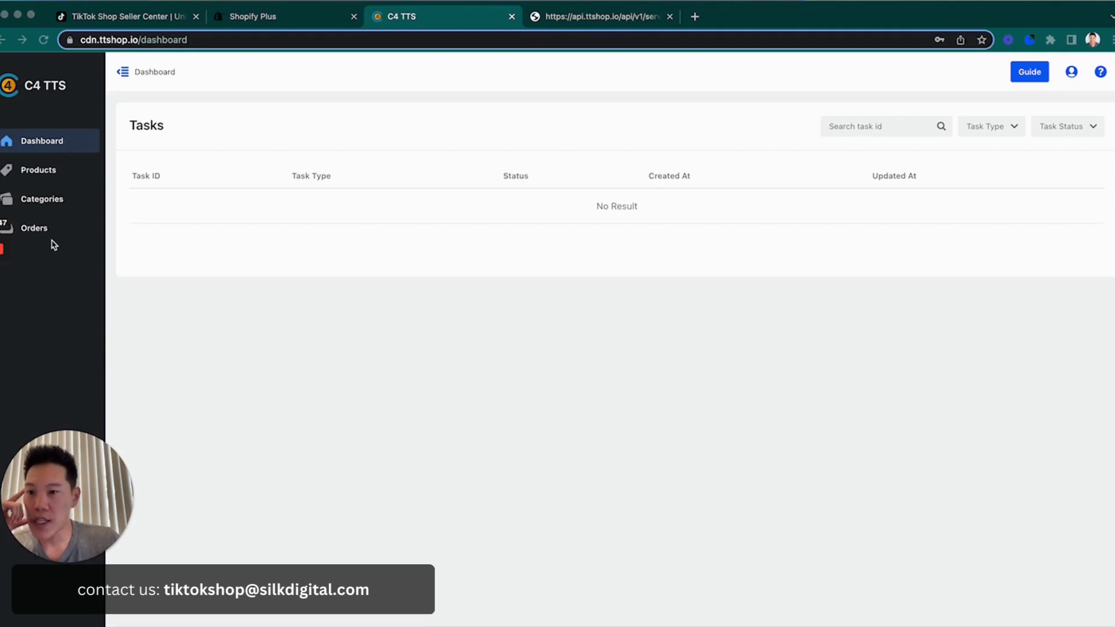
Tour the empty Dashboard, Products, Categories and Orders pages of the connector.
left_click(54, 143)
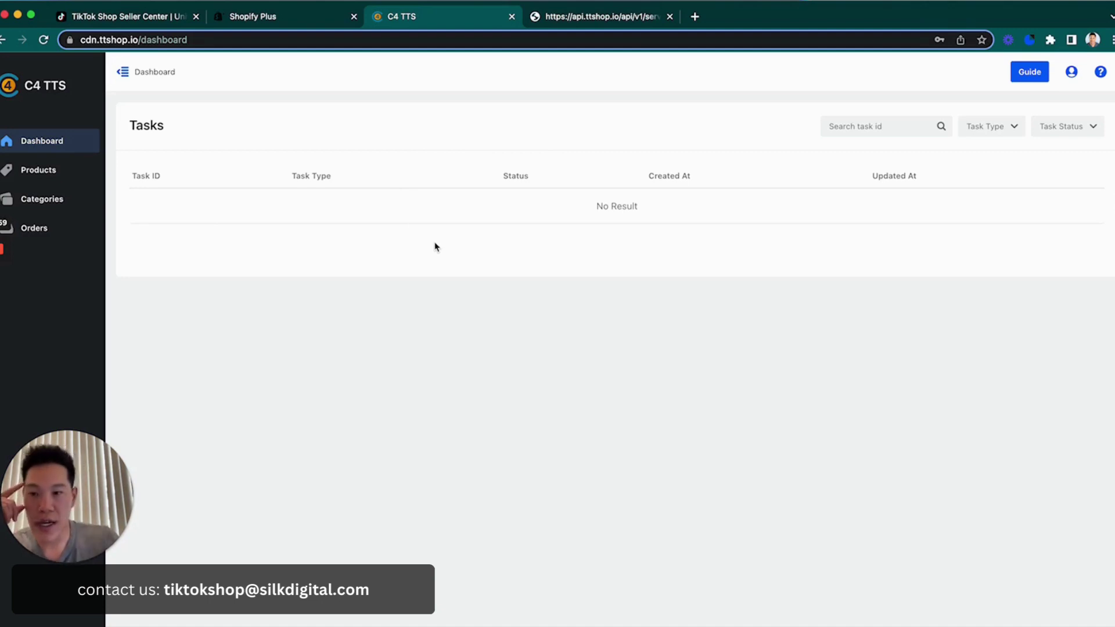
left_click(63, 173)
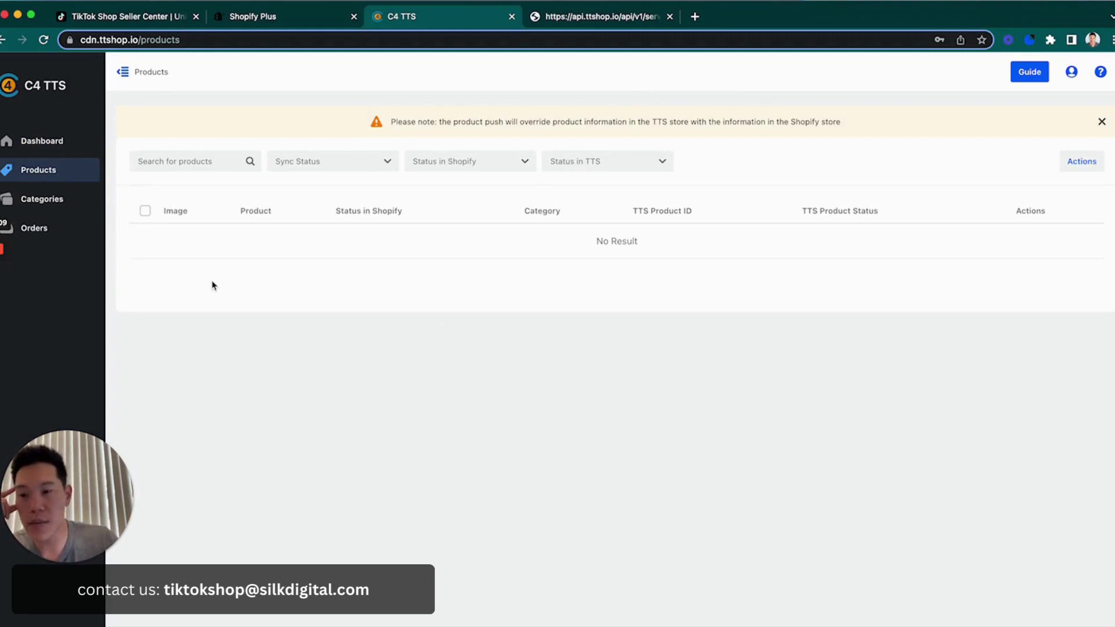
left_click(57, 200)
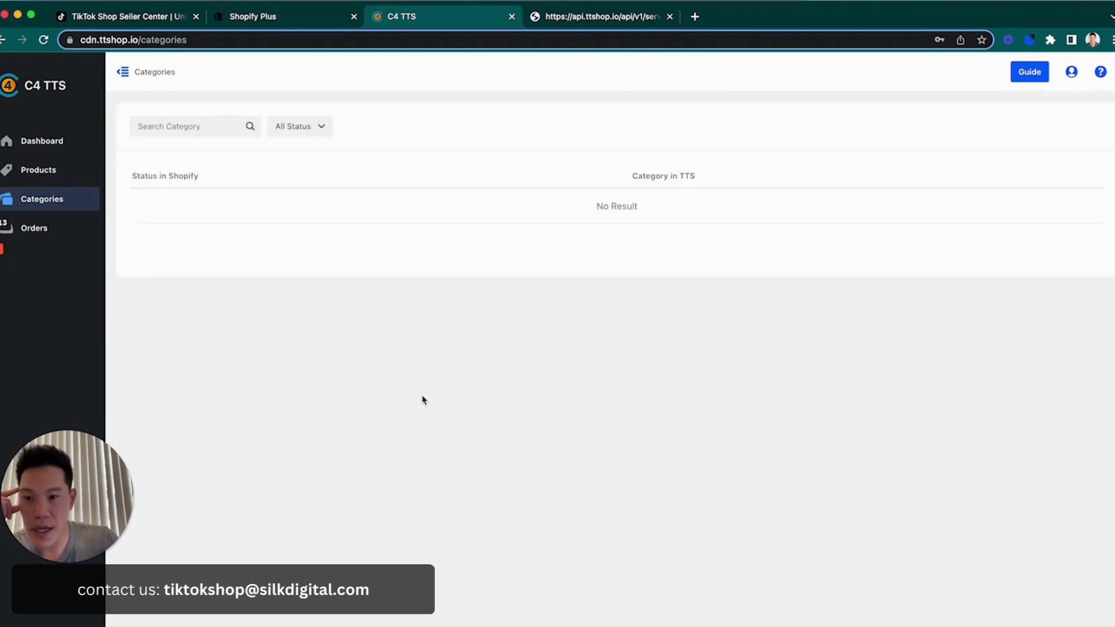
left_click(70, 233)
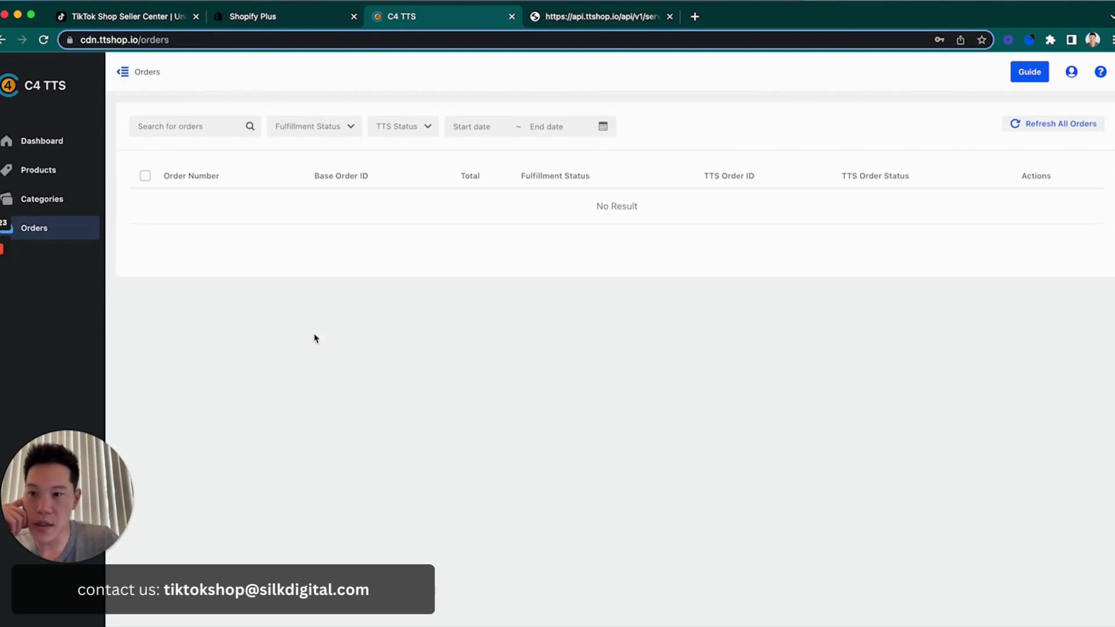
Pull Shopify products updated between 2018-04-01 and 2023-05-04 via Actions > Pull Products.
left_click(44, 145)
left_click(52, 169)
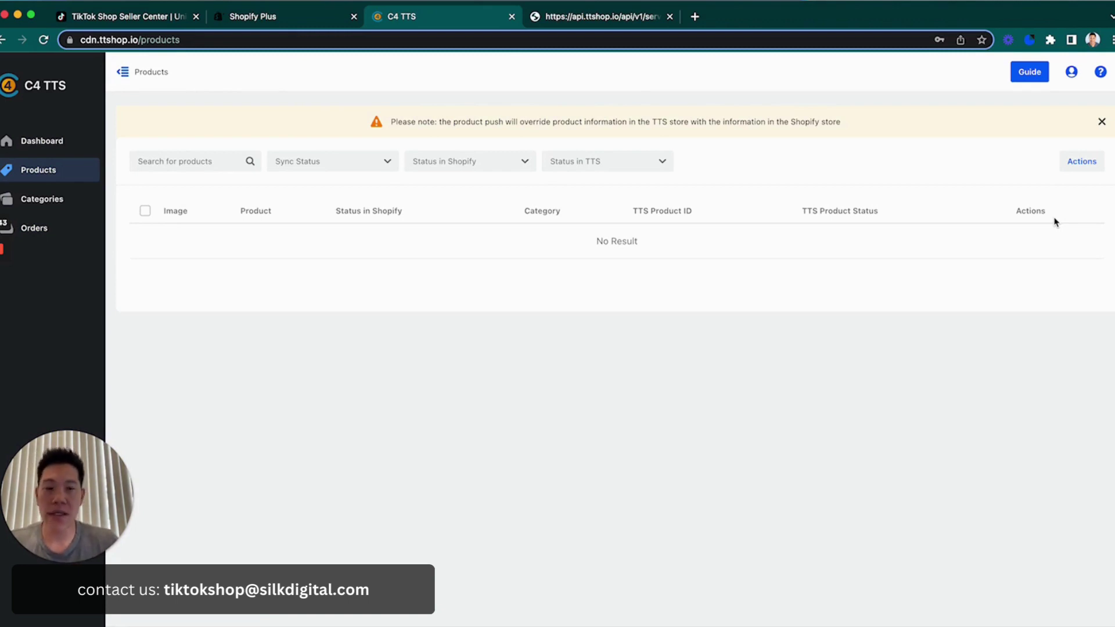
left_click(1080, 165)
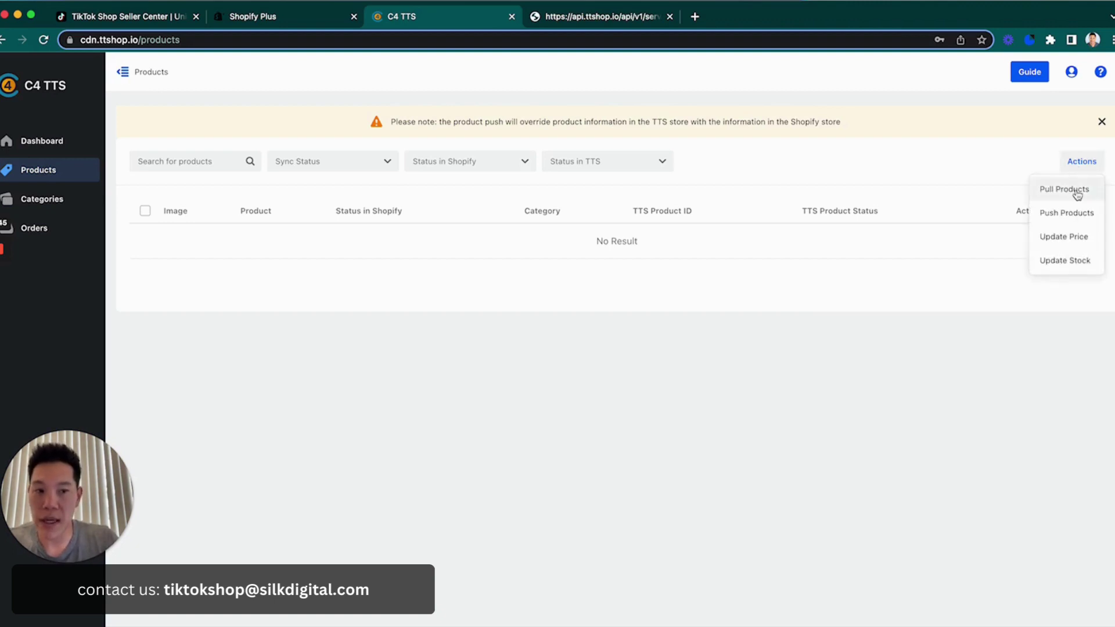
left_click(1072, 200)
left_click(459, 219)
left_click(448, 244)
left_click(447, 244)
left_click(448, 244)
left_click(448, 244)
left_click(448, 244)
left_click(448, 307)
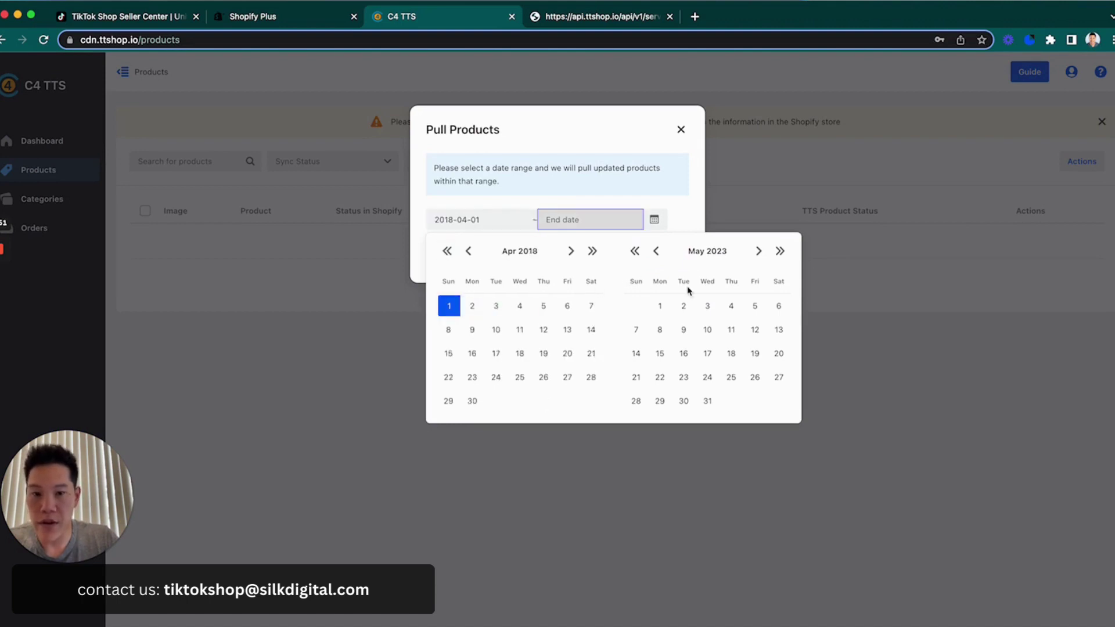
left_click(707, 330)
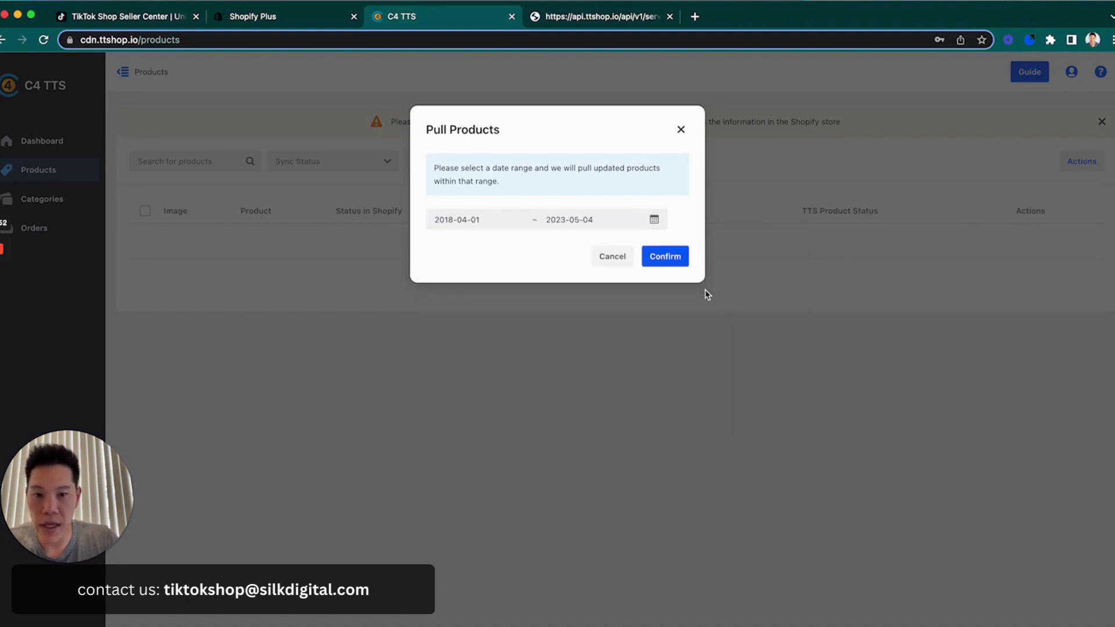
left_click(667, 256)
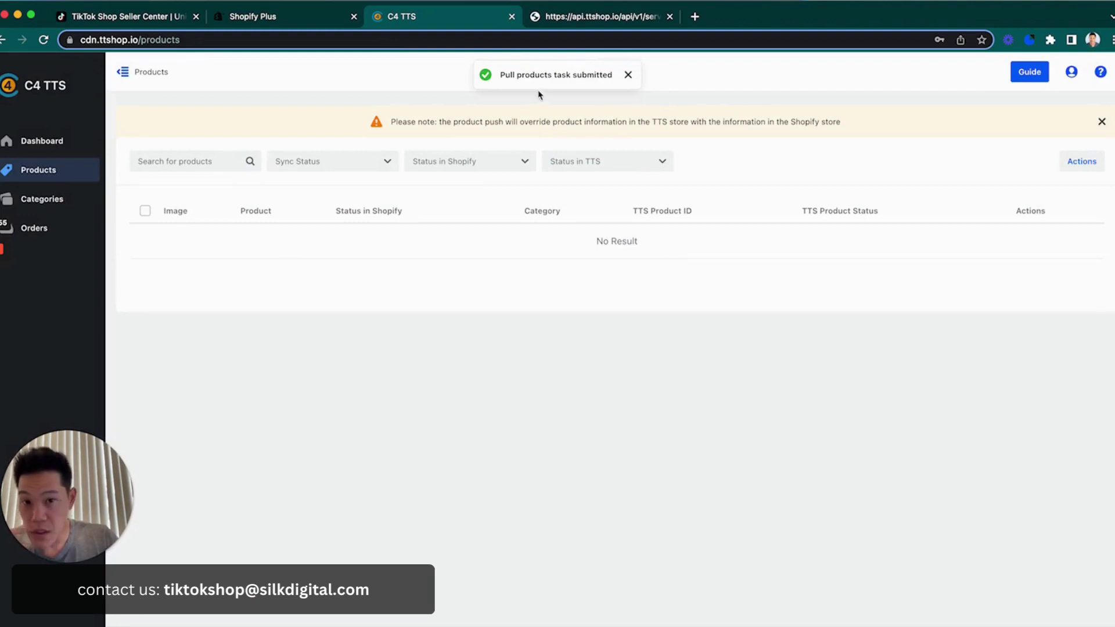
Check the finished pull task, page through the 17 imported products, then open Categories.
left_click(53, 149)
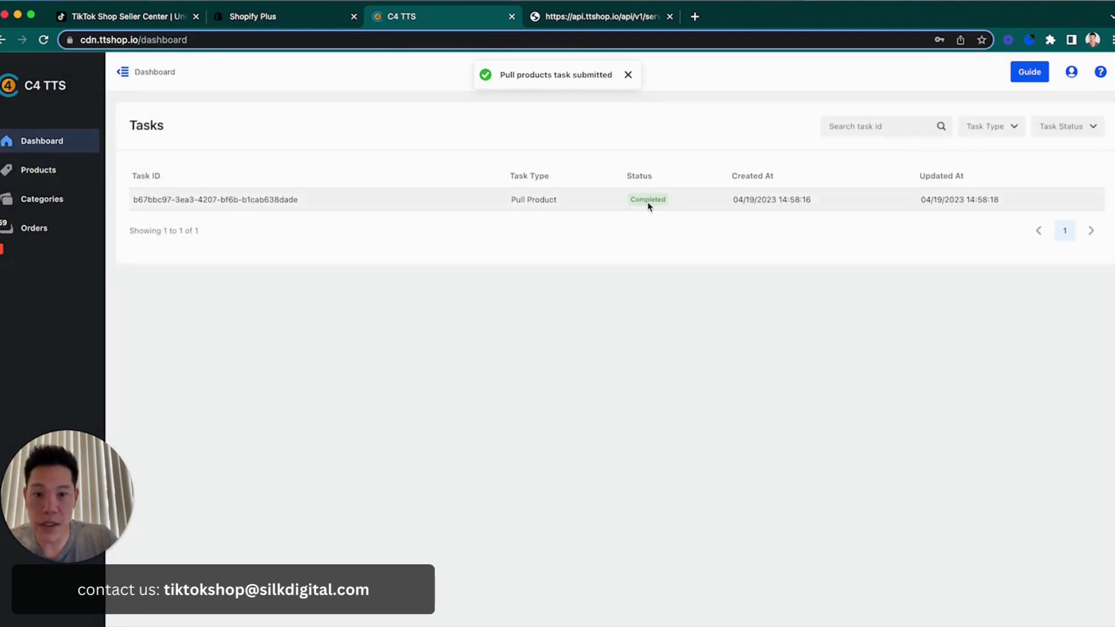
left_click(44, 173)
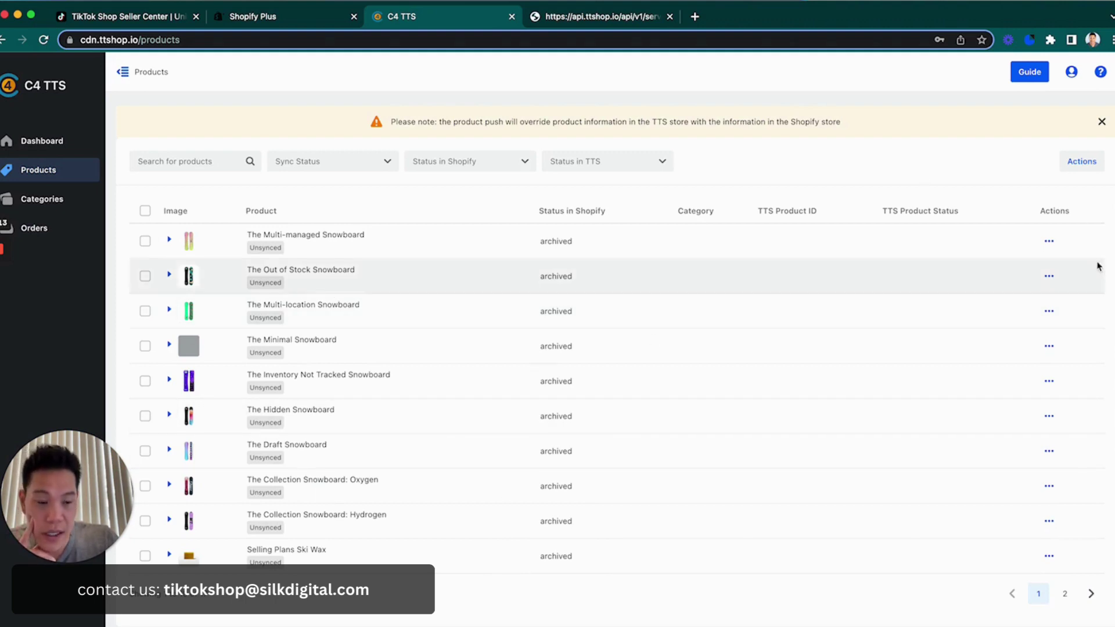
left_click(1065, 594)
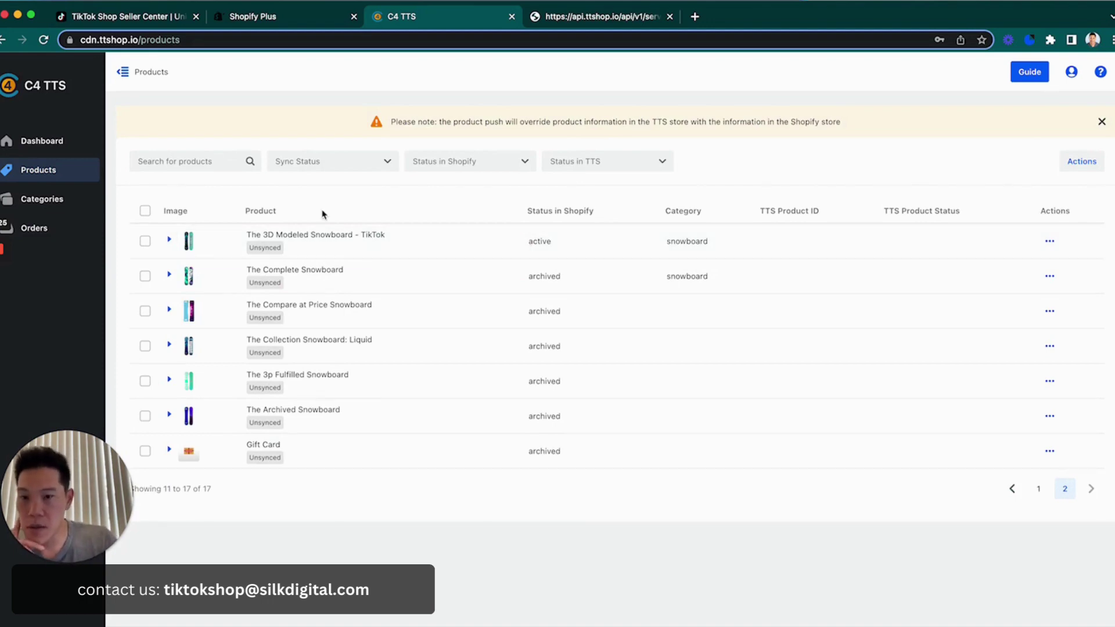
left_click(59, 201)
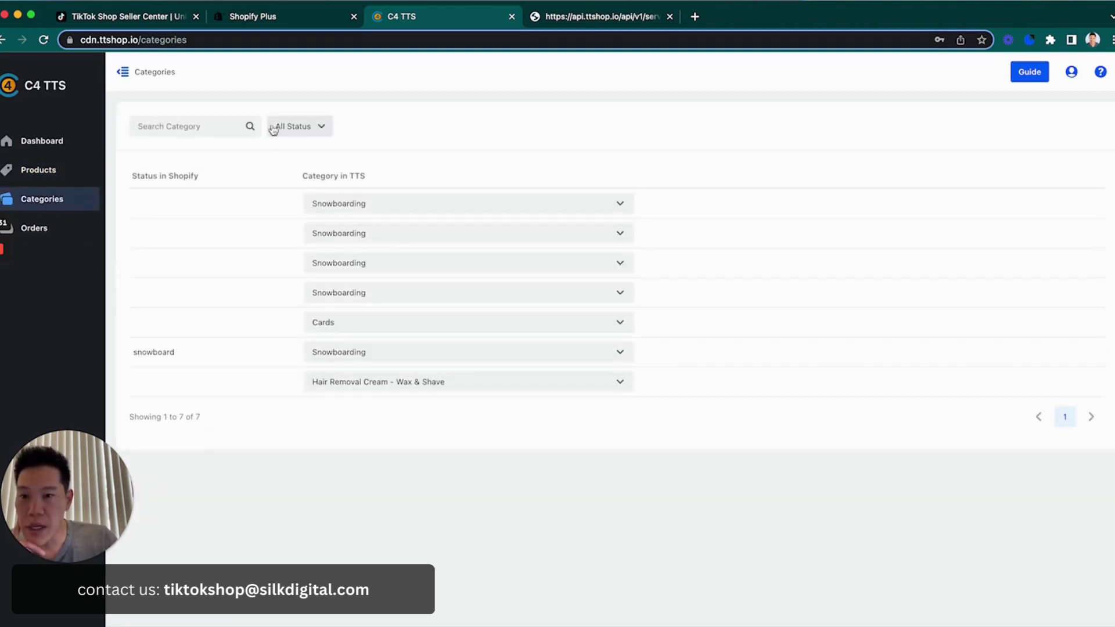
left_click(286, 26)
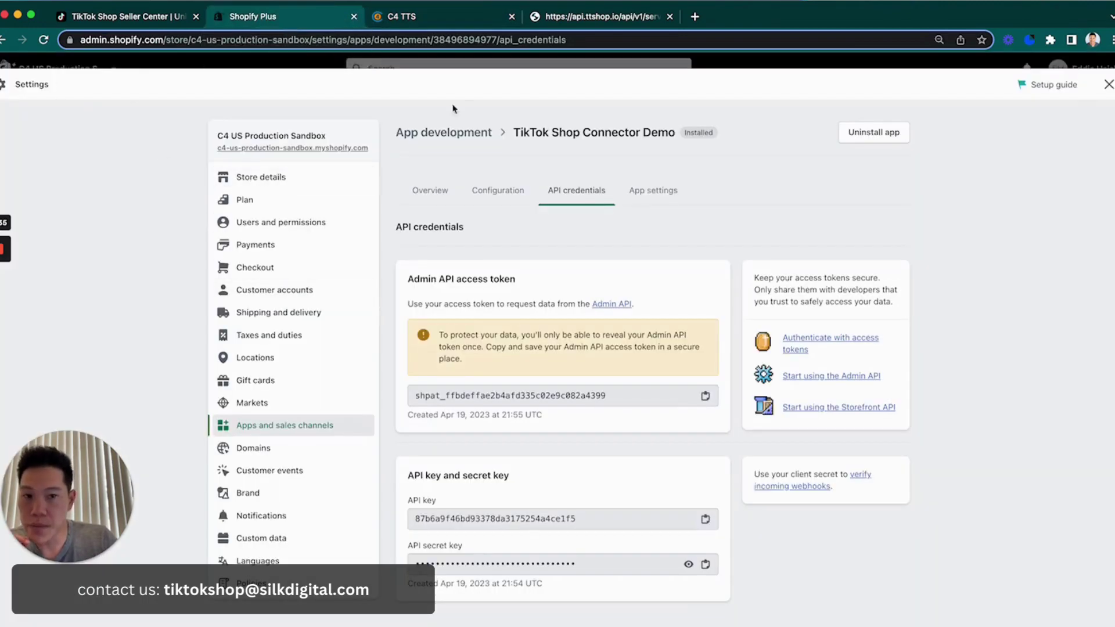
left_click(1109, 84)
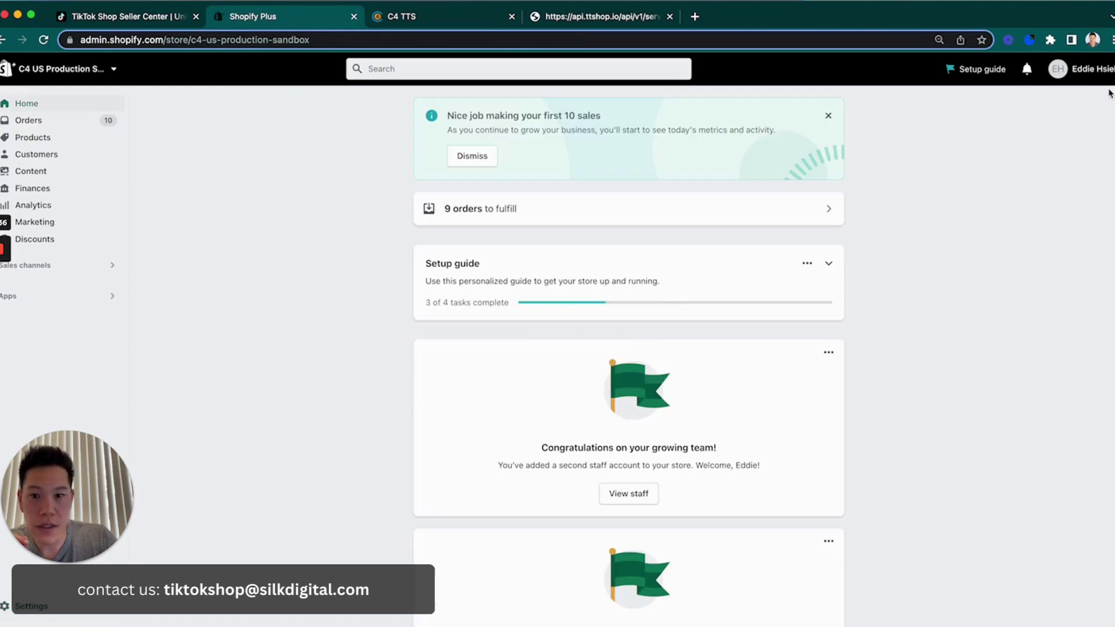
left_click(32, 137)
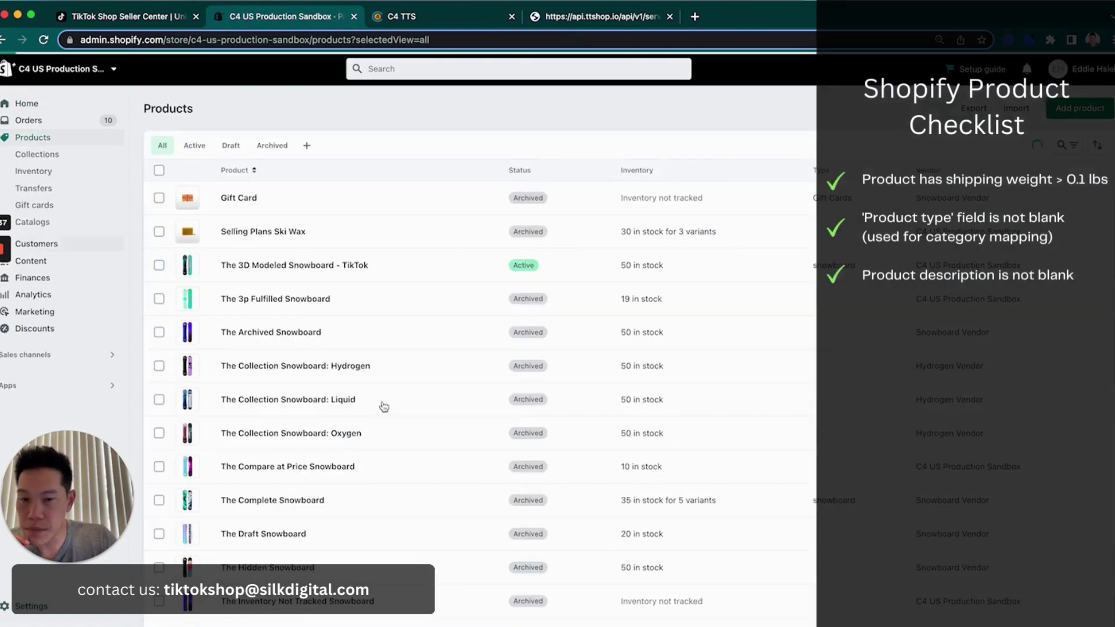
left_click(317, 271)
scroll(551, 276, "down", 10)
scroll(405, 315, "down", 4)
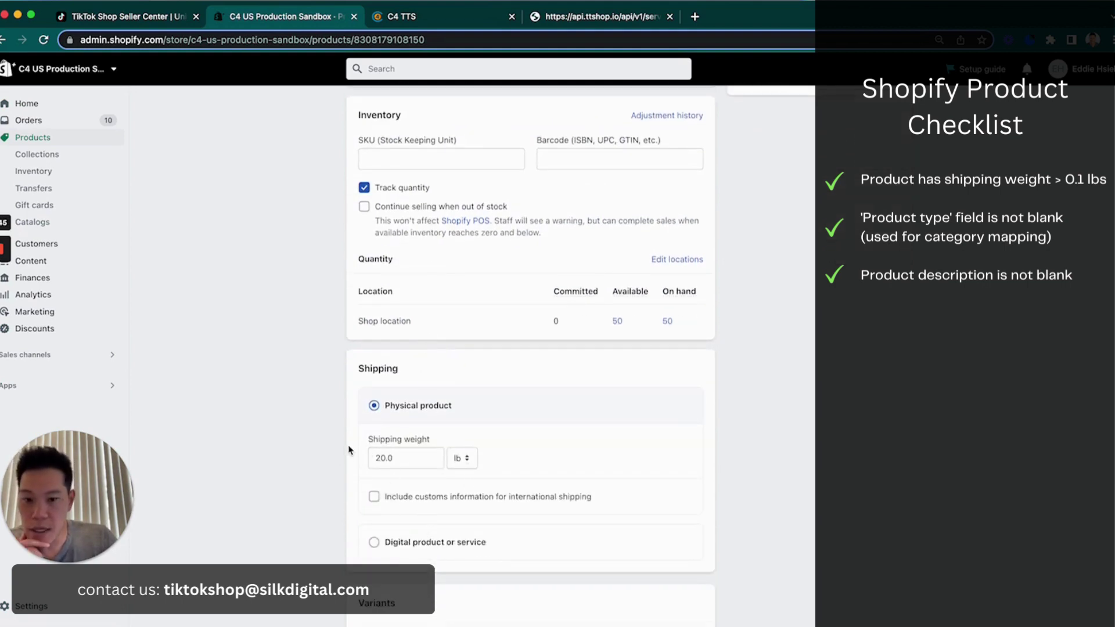
scroll(464, 444, "up", 1)
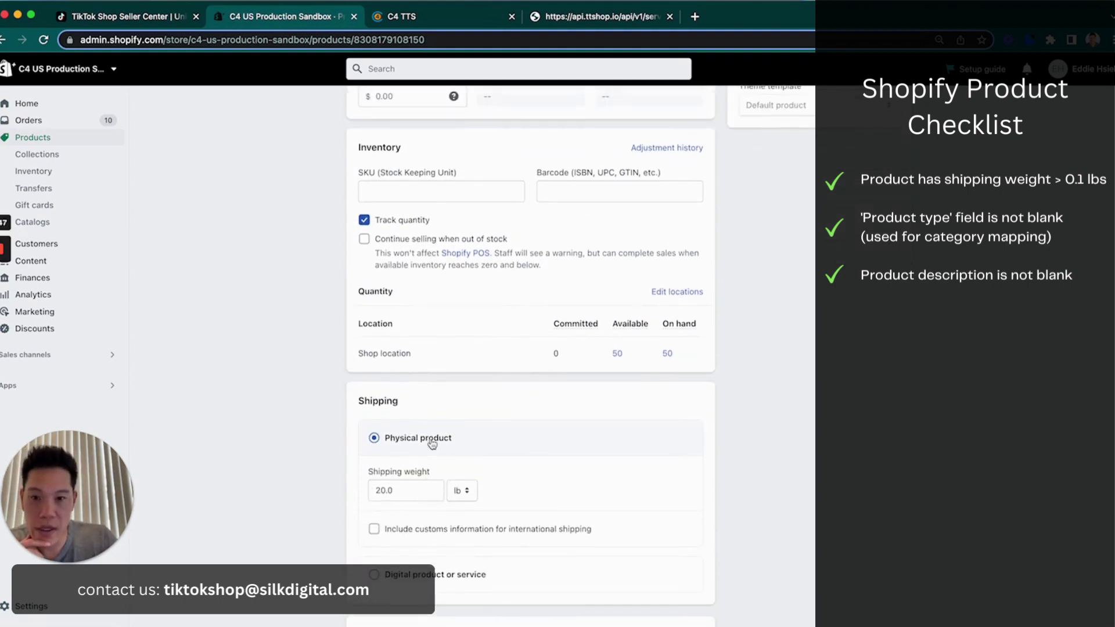
scroll(634, 485, "up", 1)
scroll(634, 485, "up", 5)
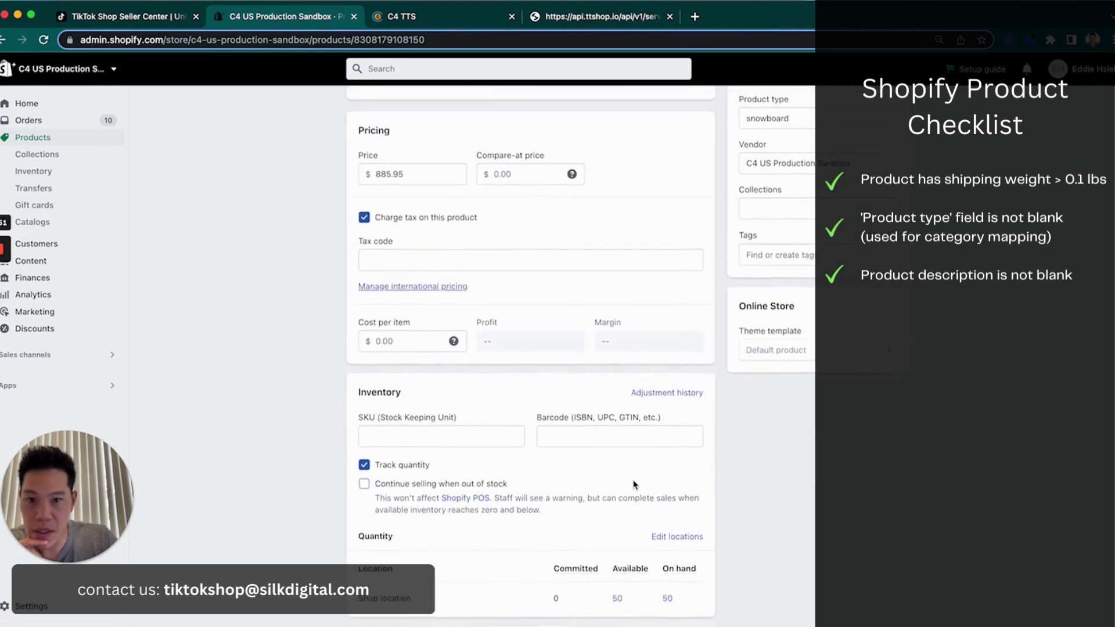
scroll(634, 485, "up", 1)
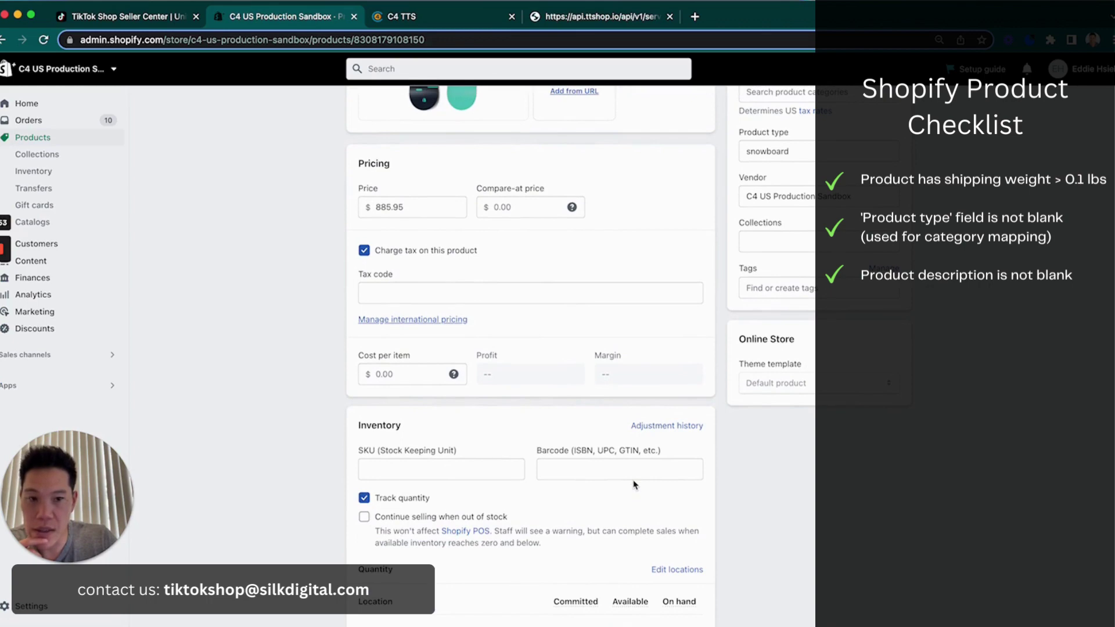
scroll(635, 485, "up", 3)
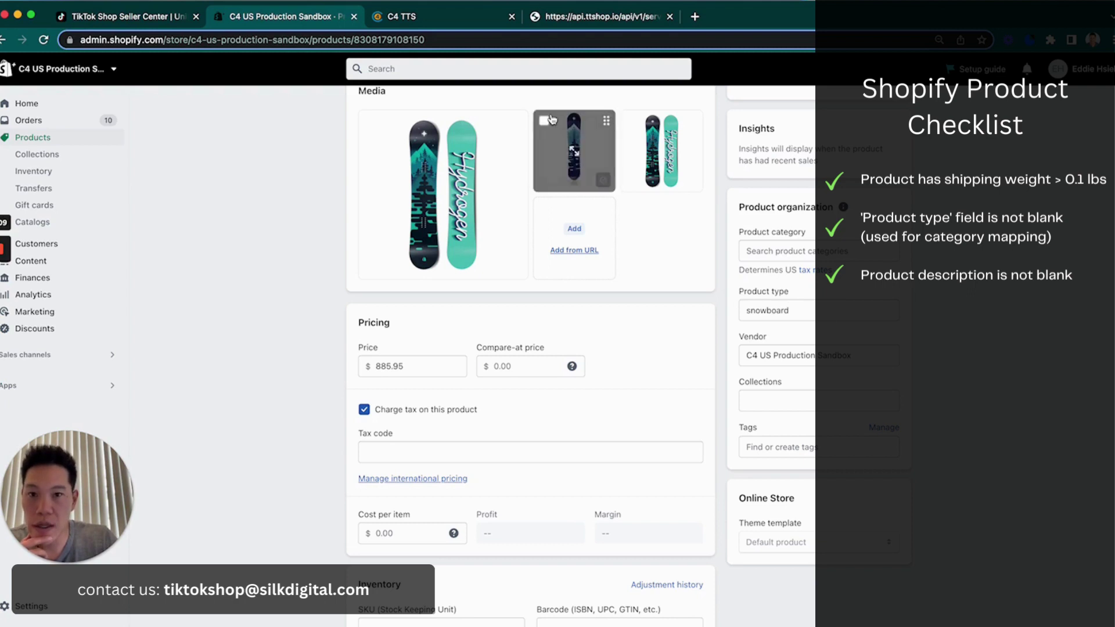
left_click(427, 26)
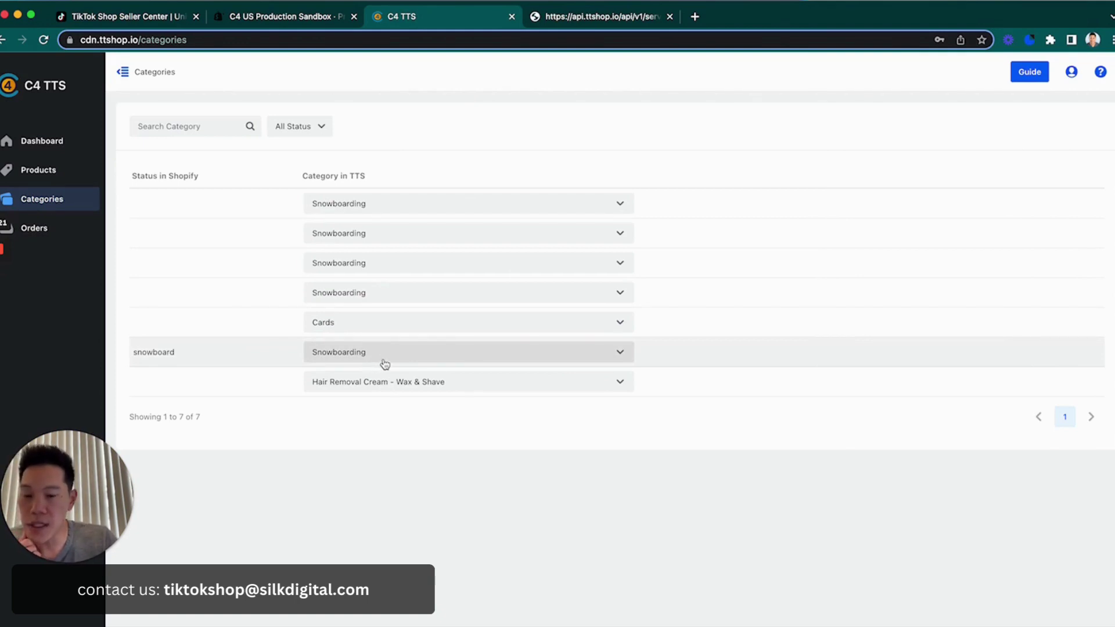
Browse the snowboard row's TTS category options, including Kitchenware, leaving it on Snowboarding.
left_click(363, 354)
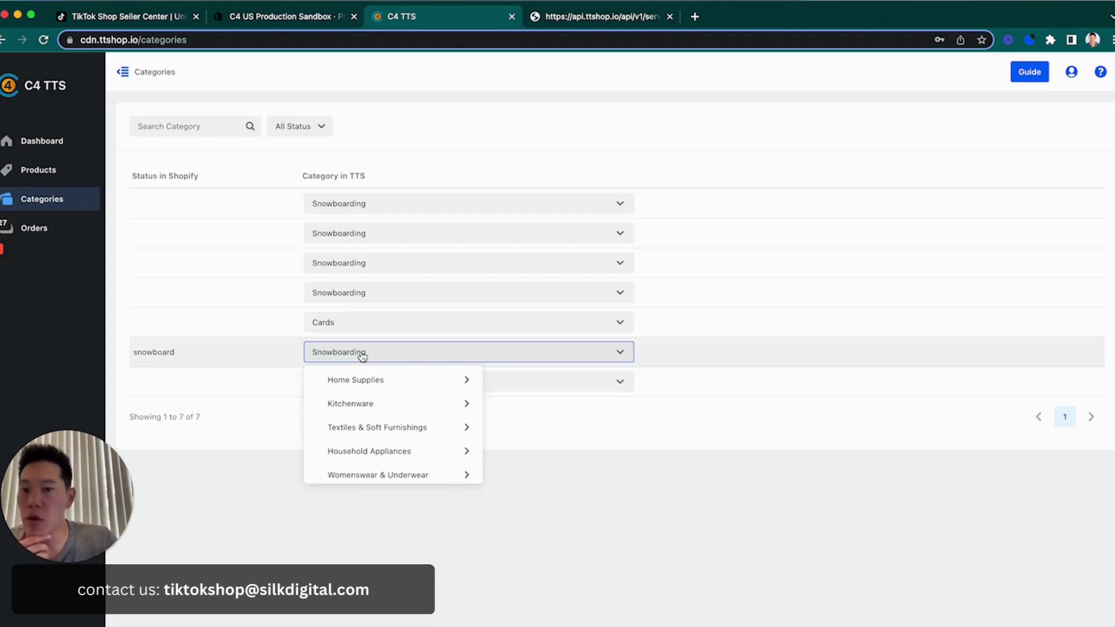
left_click(363, 355)
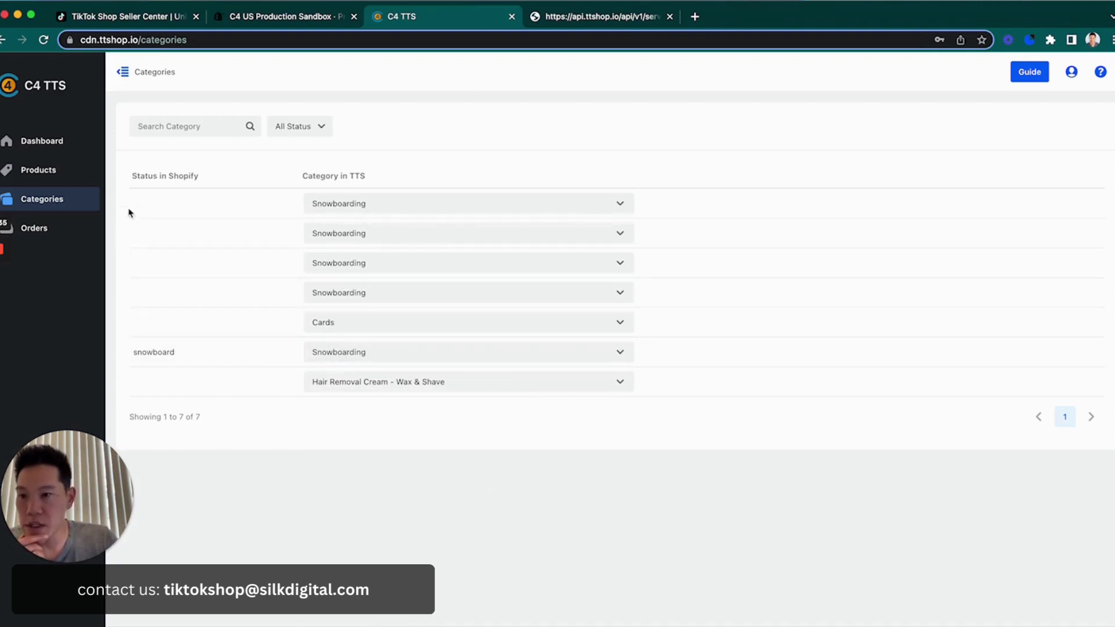
left_click(368, 352)
left_click(455, 410)
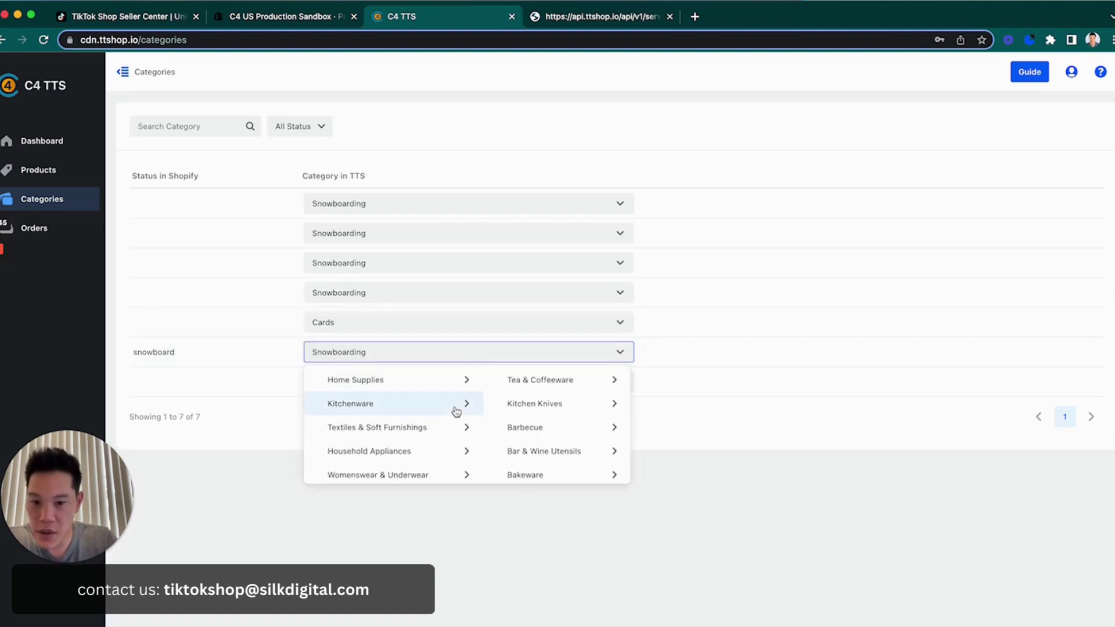
left_click(683, 518)
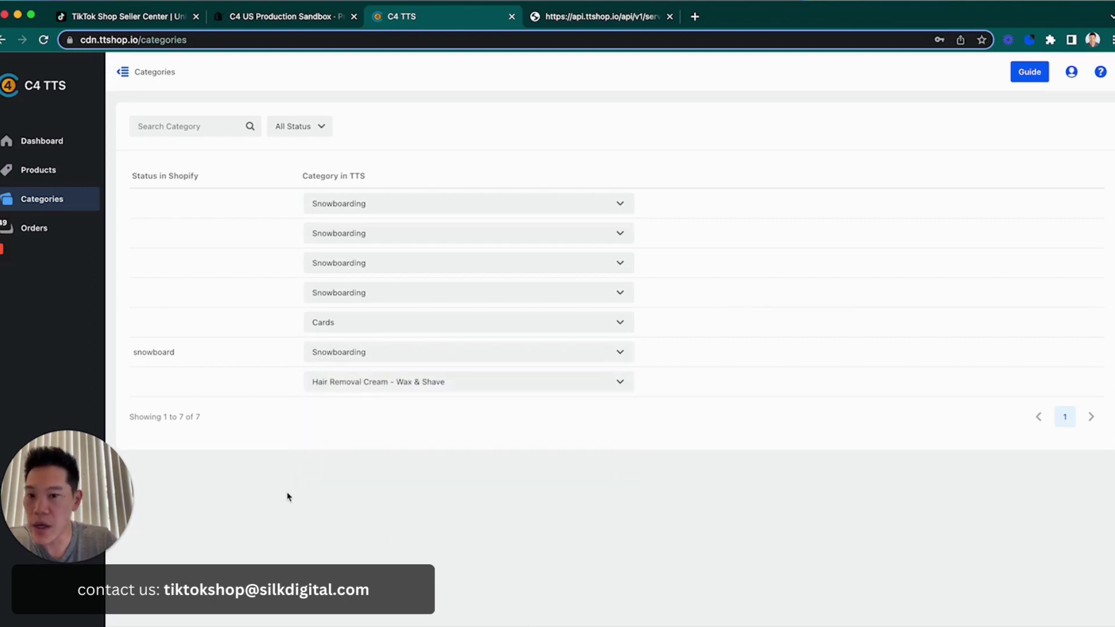
Search 'tiktok' and push The 3D Modeled Snowboard - TikTok to TikTok Shop.
left_click(60, 181)
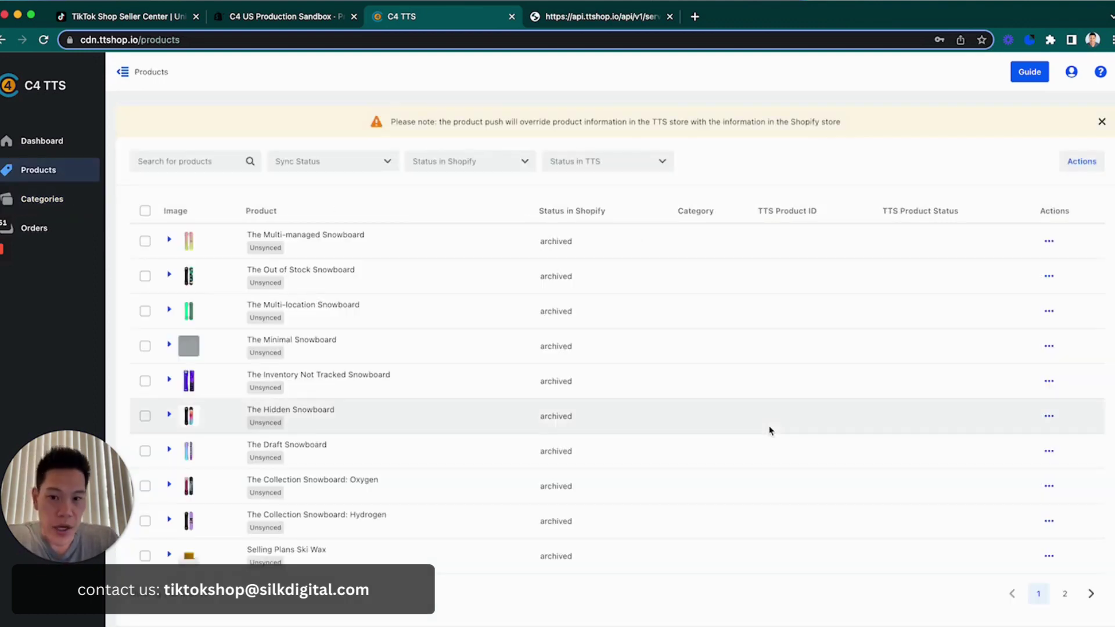
left_click(200, 161)
type("tiktok")
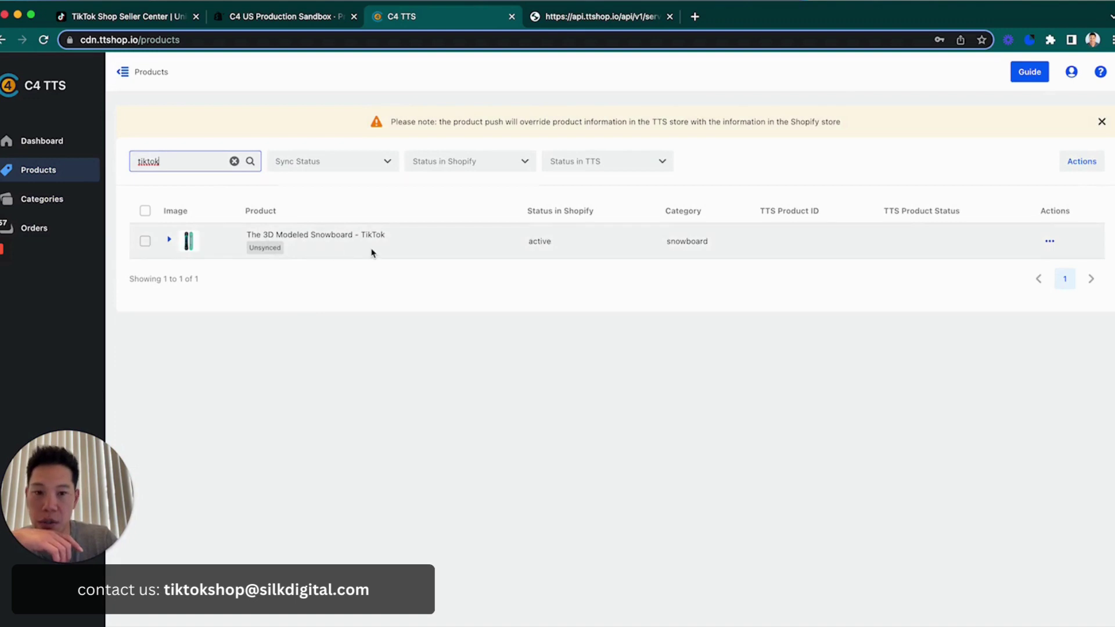
left_click(146, 242)
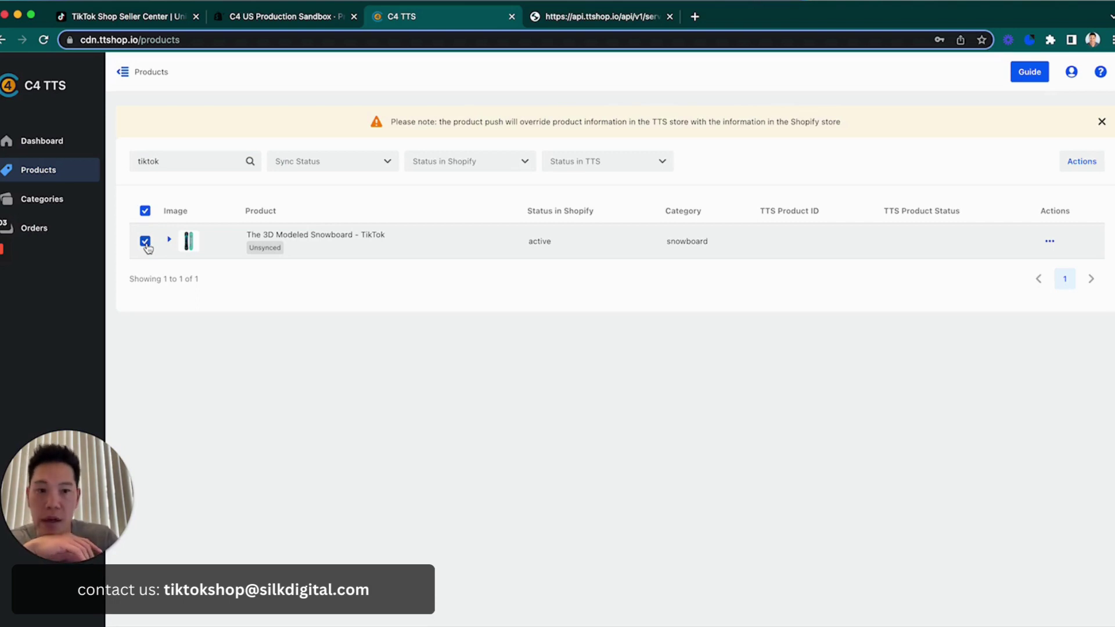
left_click(146, 242)
left_click(1050, 242)
left_click(1051, 267)
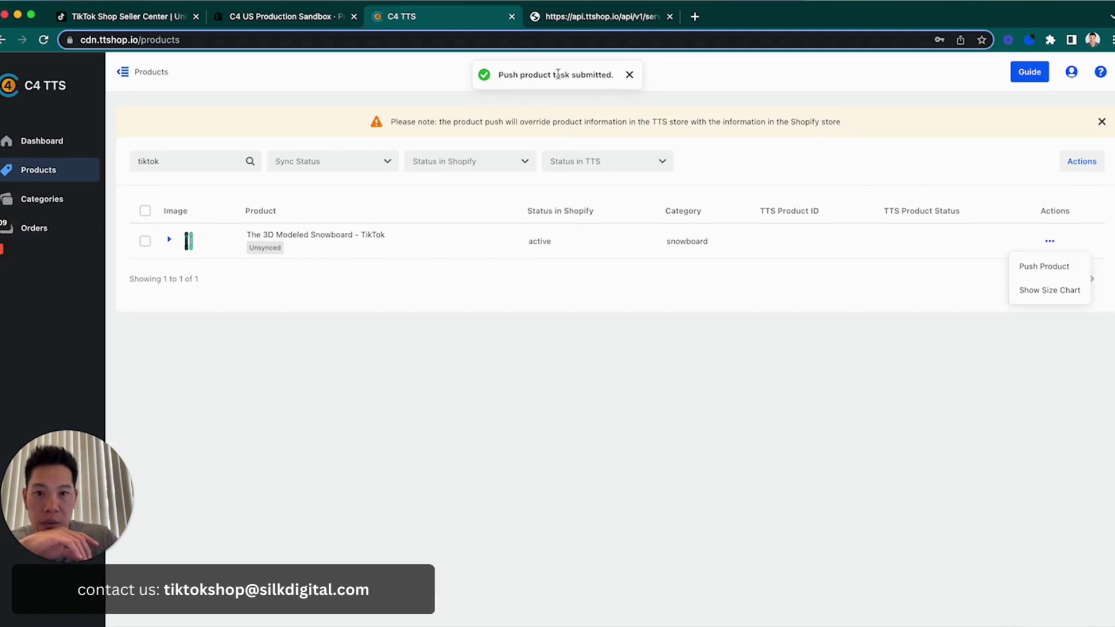
Check the push task, then search 'tiktok' again and confirm 'Synchronization succeeded'.
left_click(65, 143)
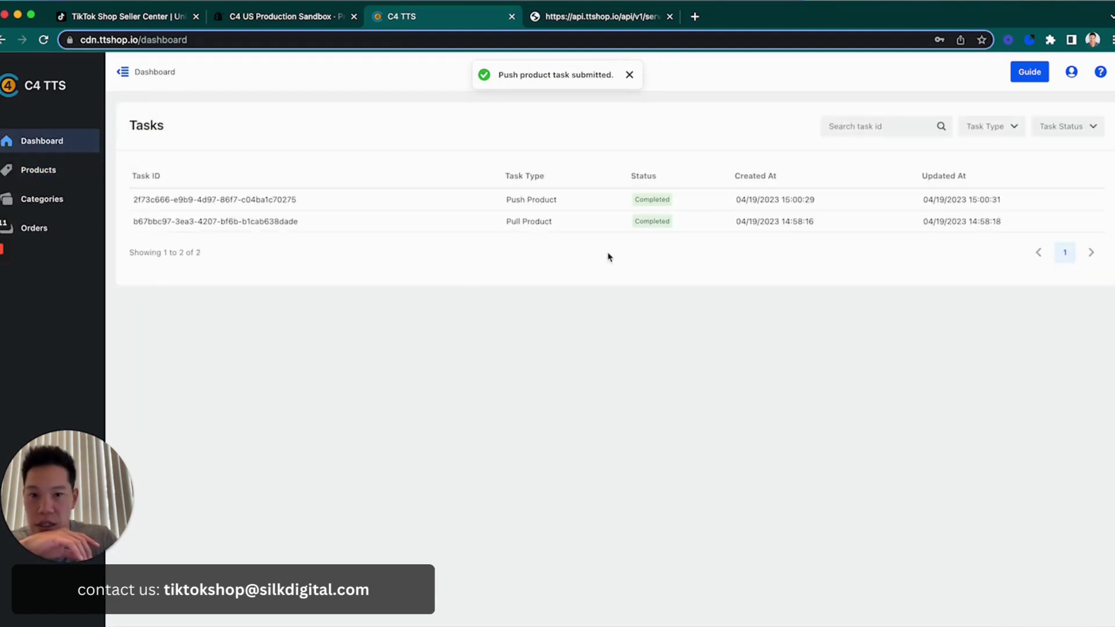
left_click(49, 175)
left_click(212, 162)
type("tiktok")
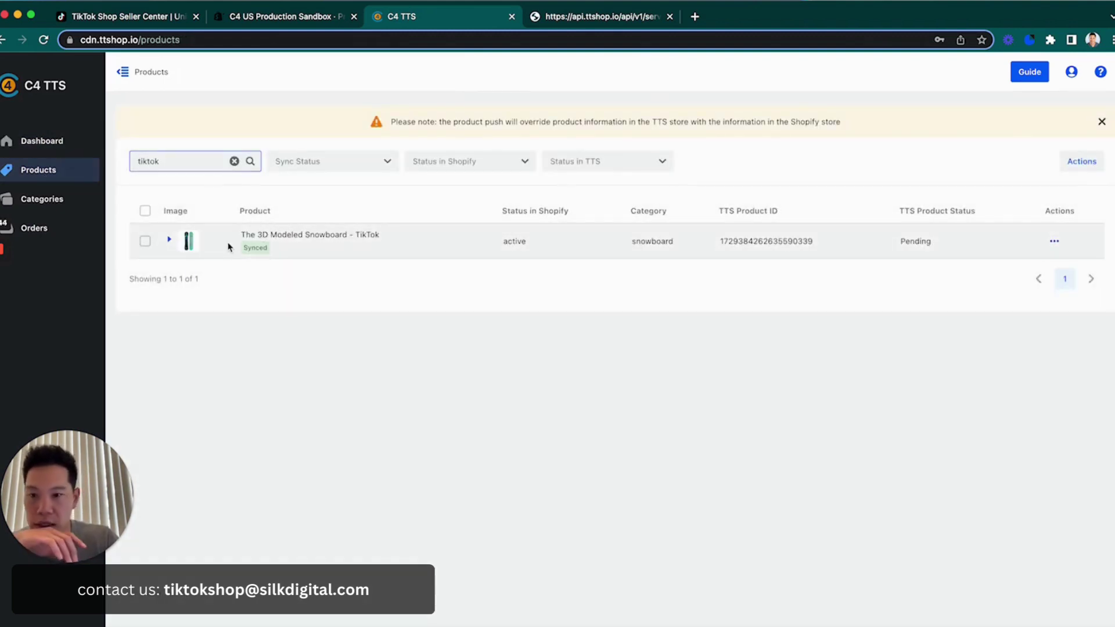
left_click(169, 240)
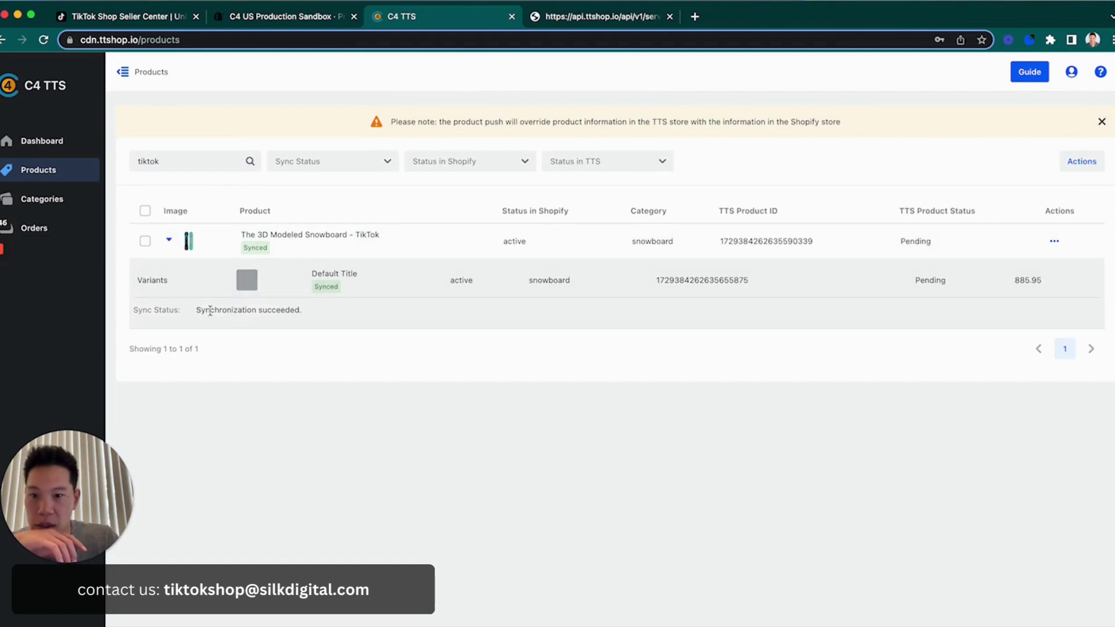
left_click_drag(201, 310, 324, 315)
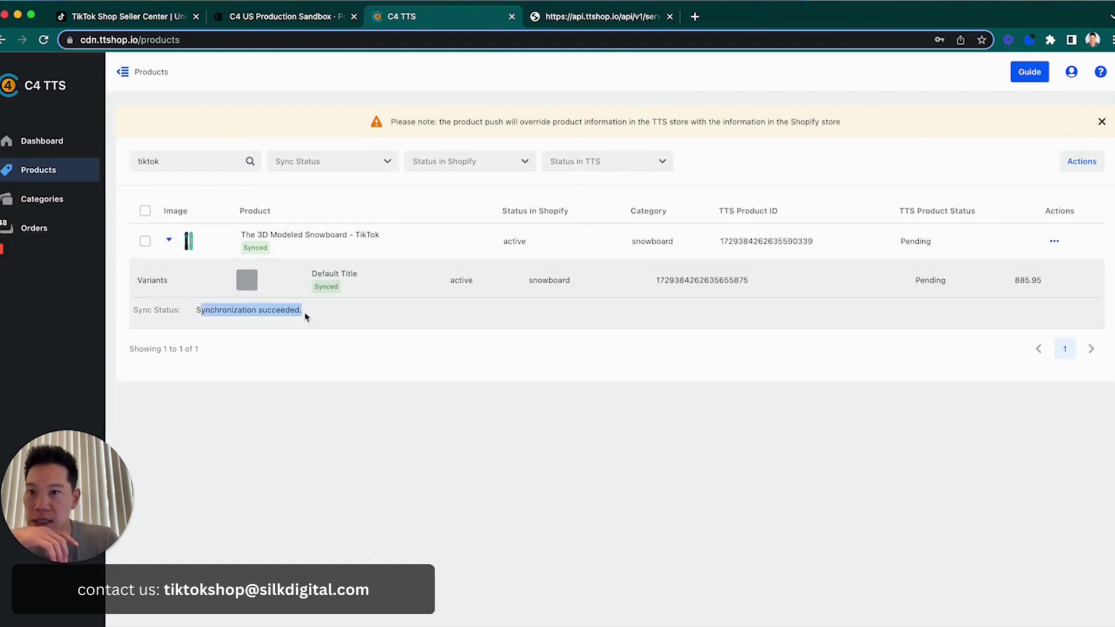
In Seller Center, open Manage Products past both tips to see the snowboard Active at $885.95.
left_click(120, 17)
left_click(197, 164)
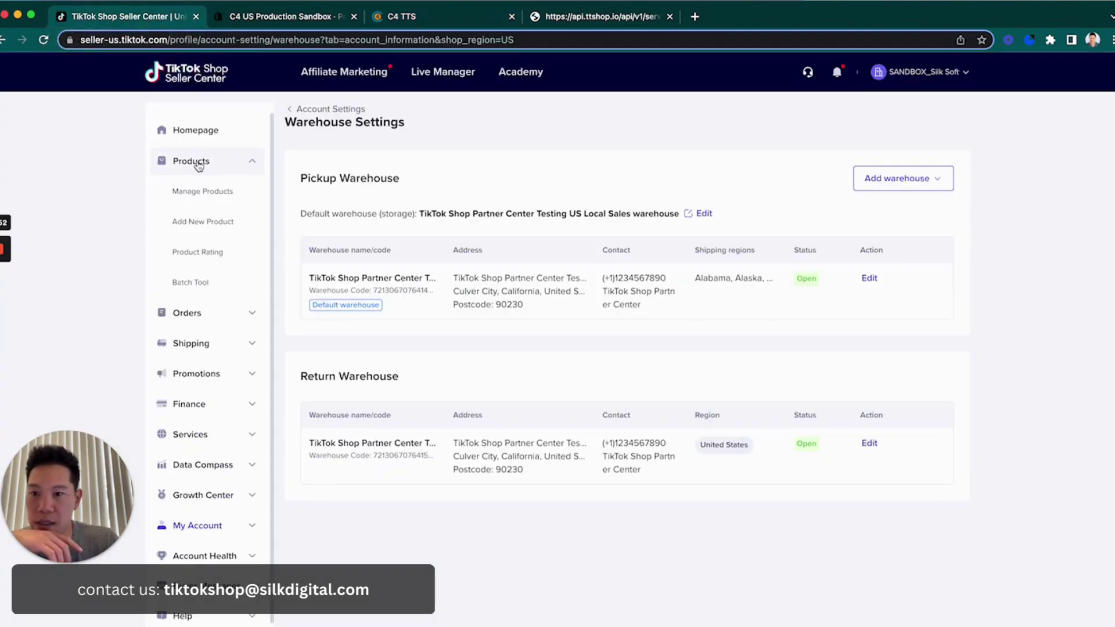
left_click(204, 192)
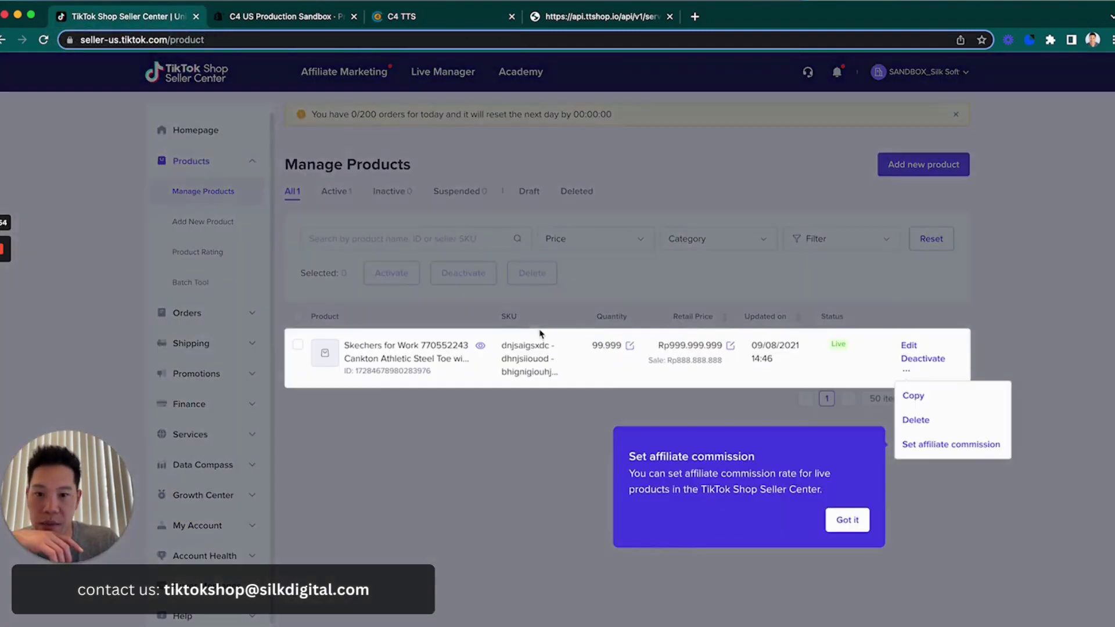
left_click(851, 522)
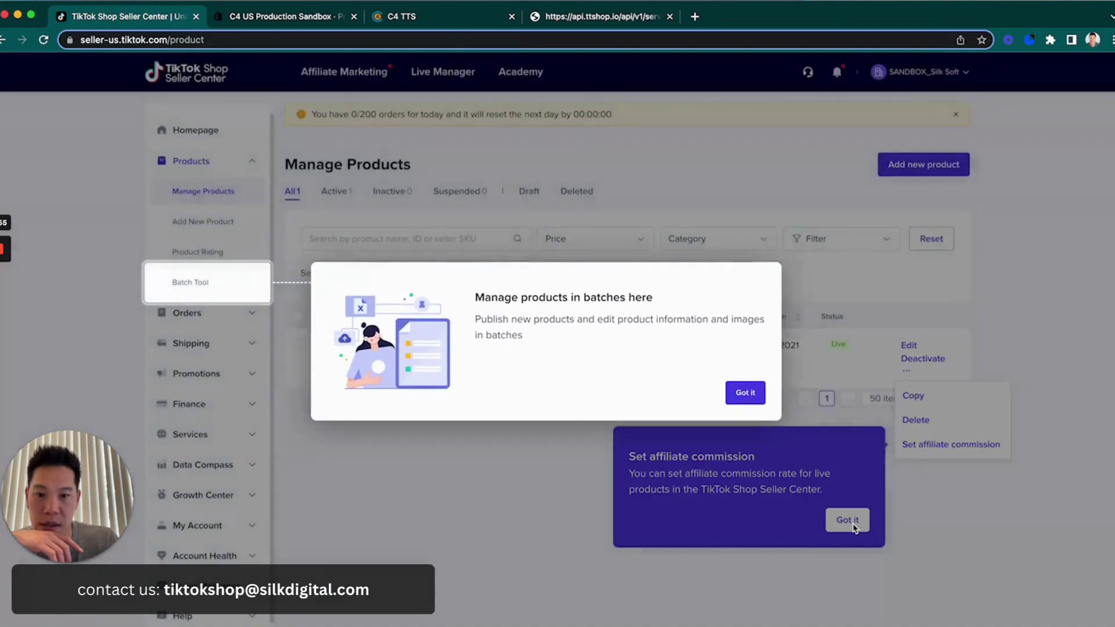
left_click(745, 395)
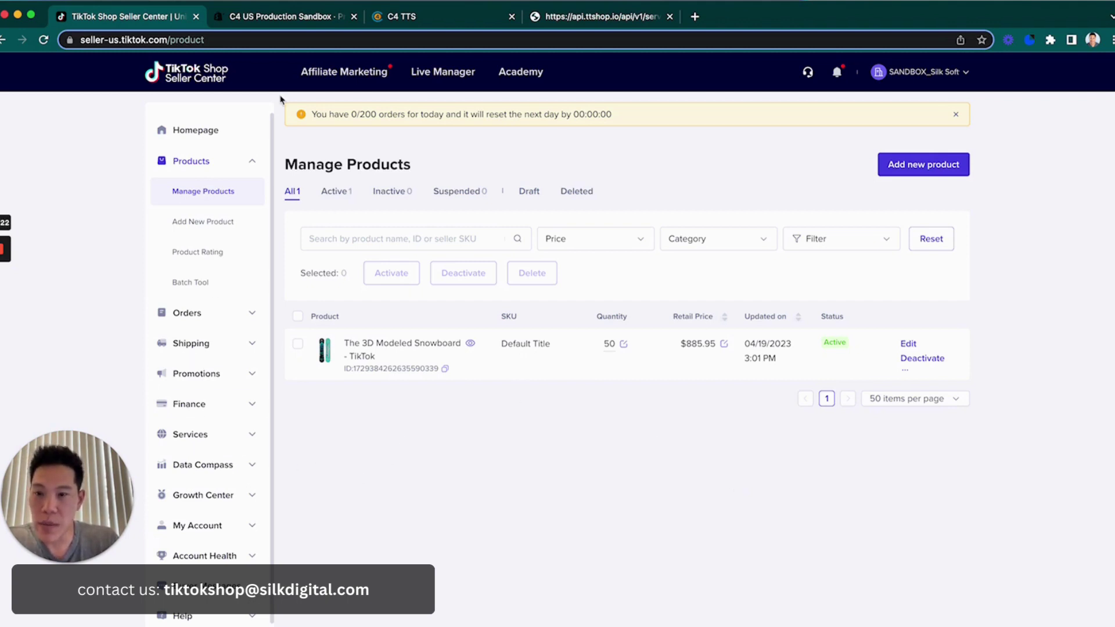
left_click(325, 350, "super")
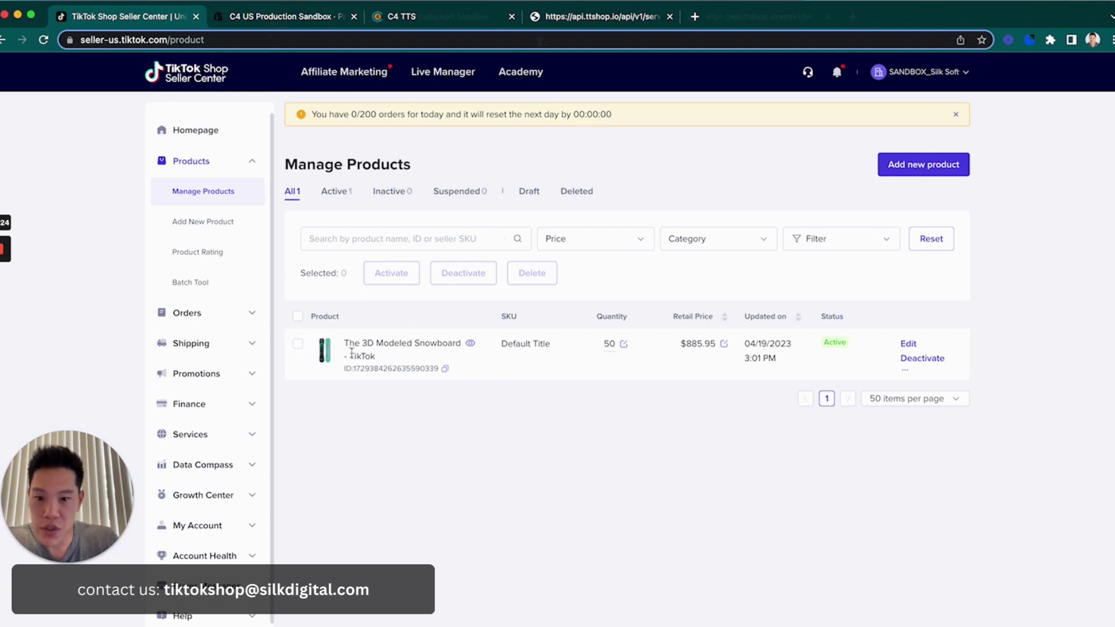
Back in C4 TTS, show the synced snowboard's Update Product, Price, Stock and Size Chart actions.
left_click(555, 18)
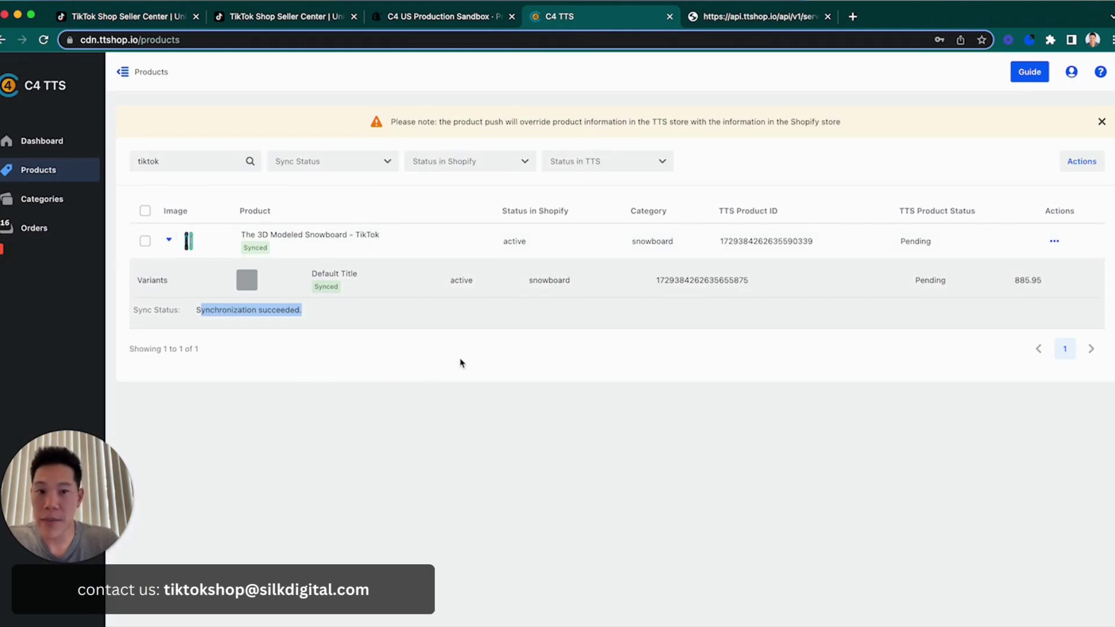
left_click(468, 400)
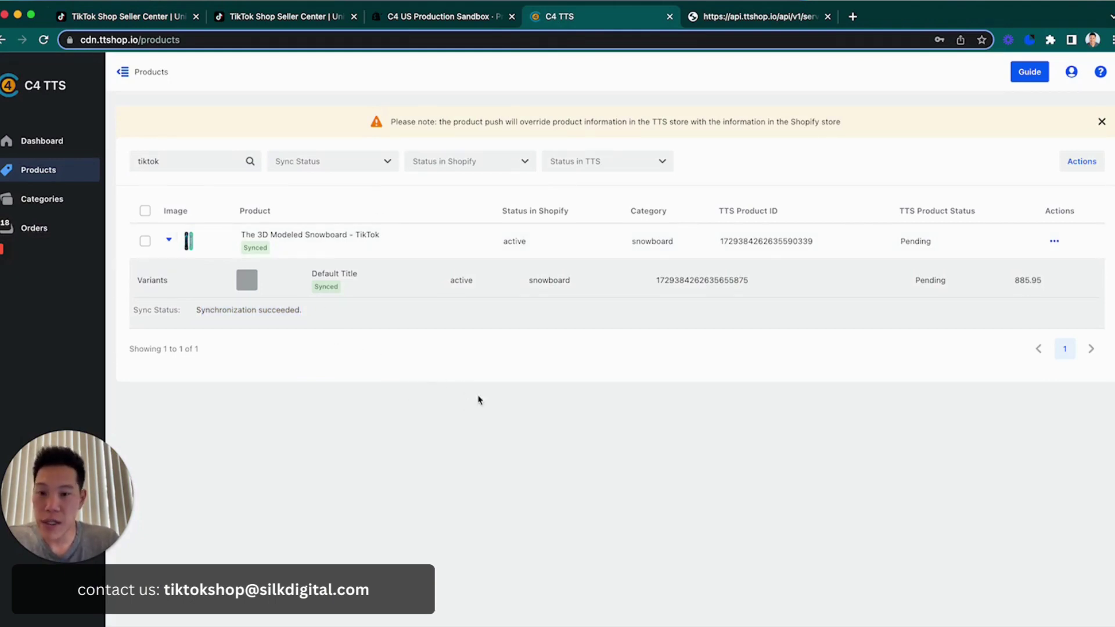
left_click(1055, 241)
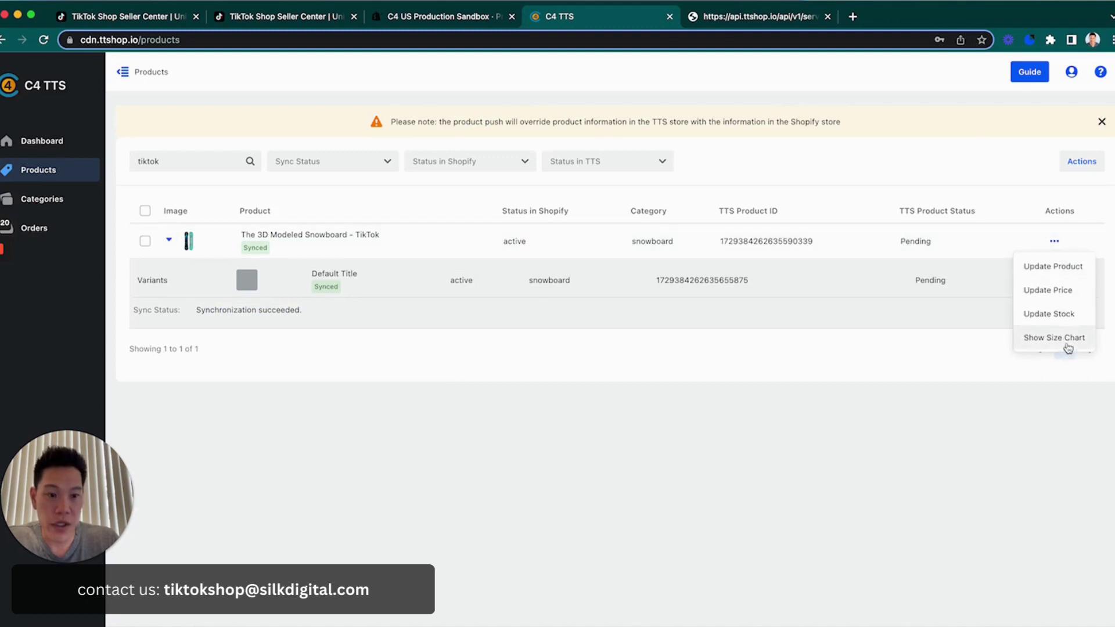